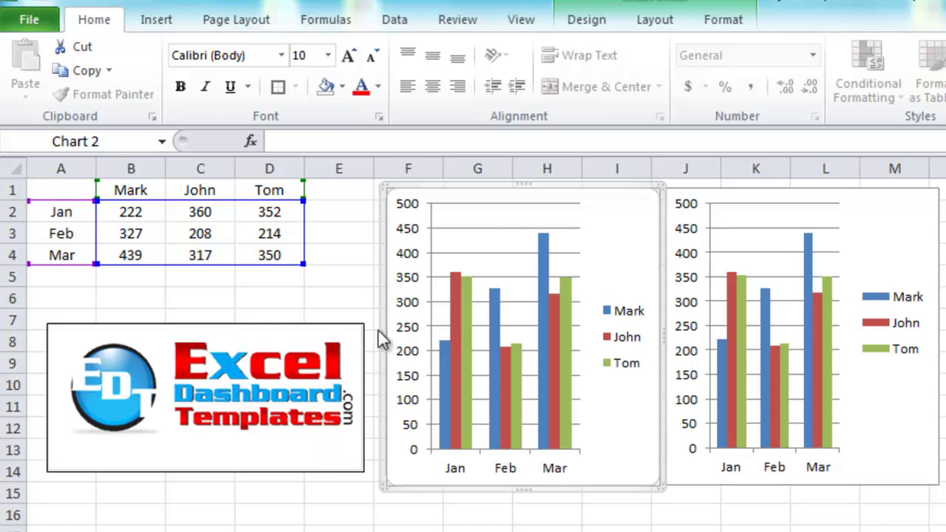
Inspect the two existing charts, selecting each chart, its legend and the A1:D4 source data.
left_click(301, 293)
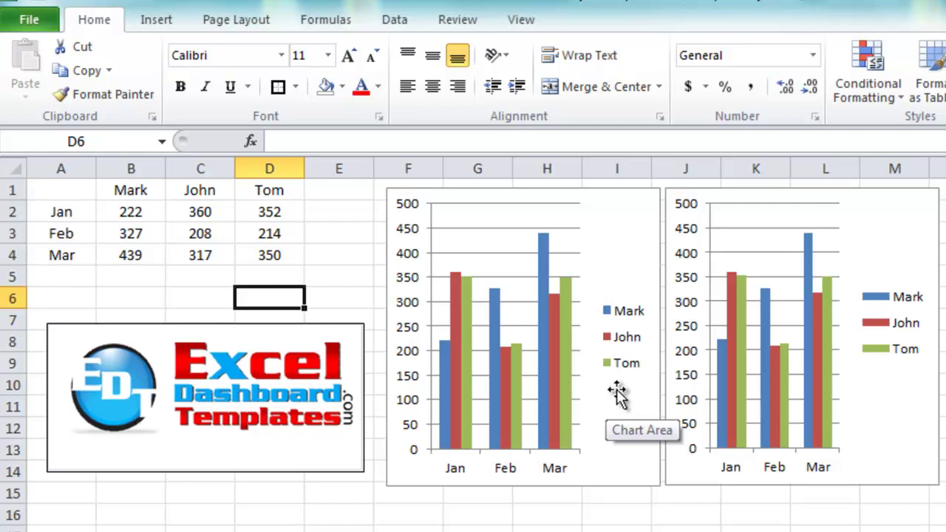
left_click(623, 394)
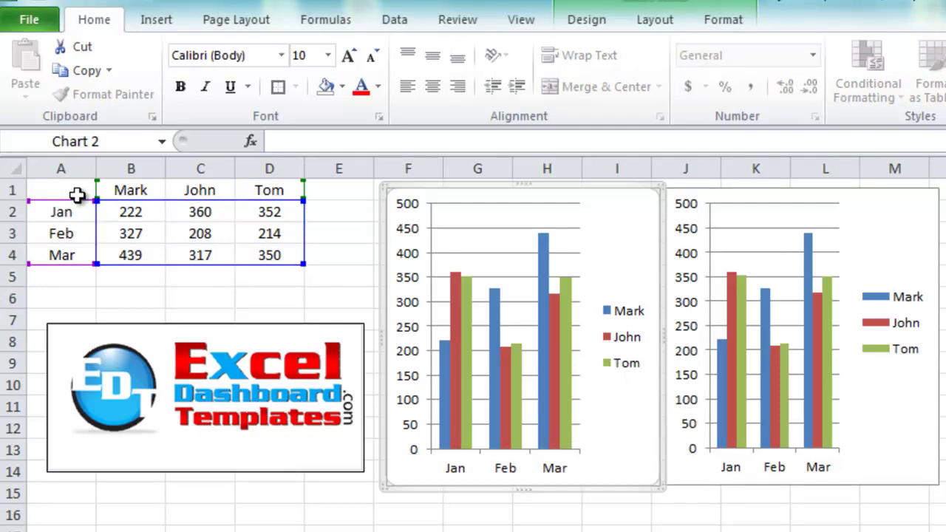
left_click_drag(76, 192, 260, 257)
left_click(626, 385)
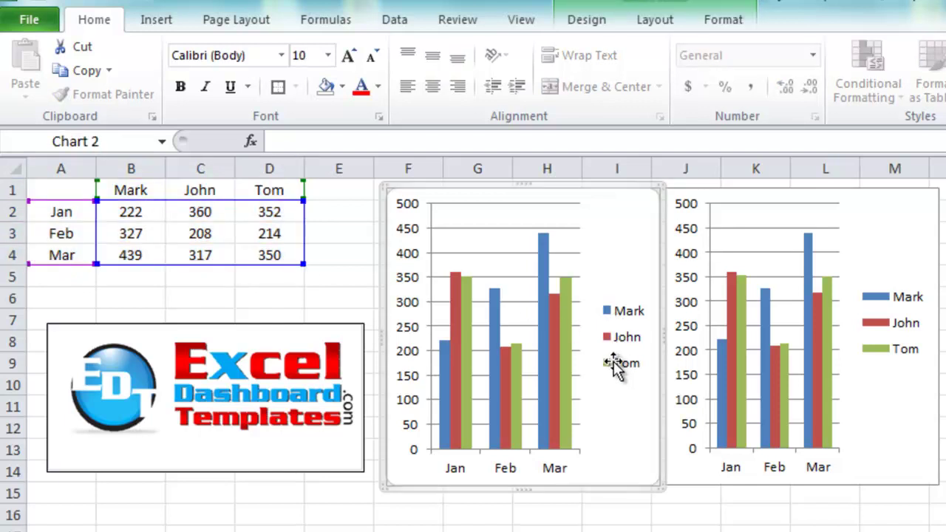
mouse_move(569, 375)
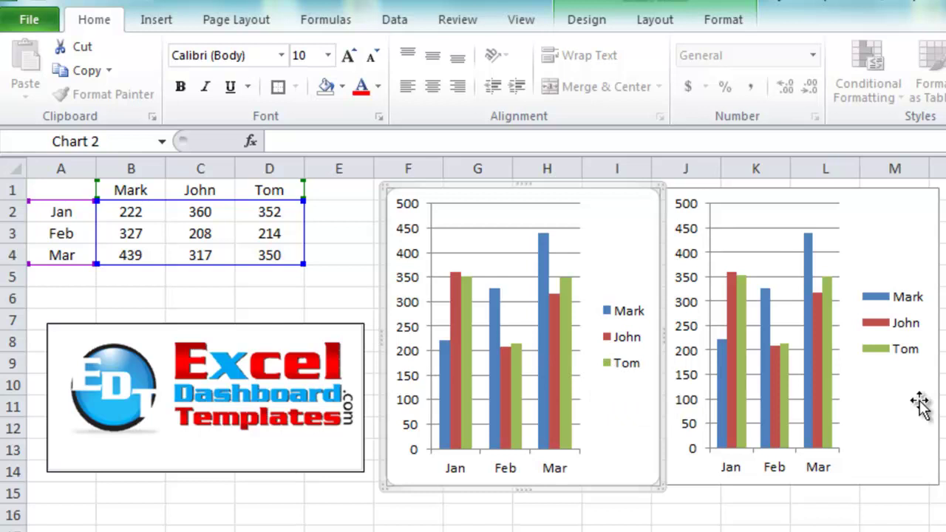
left_click(896, 395)
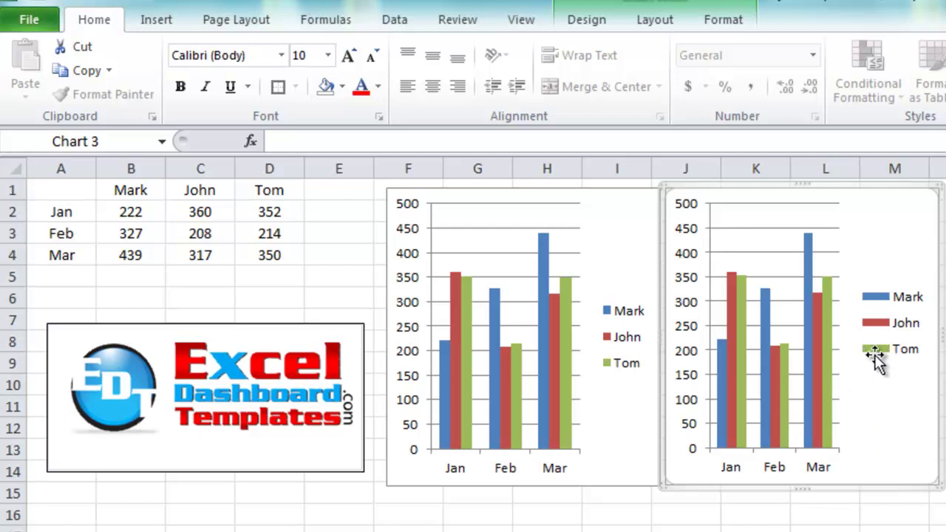
left_click(603, 376)
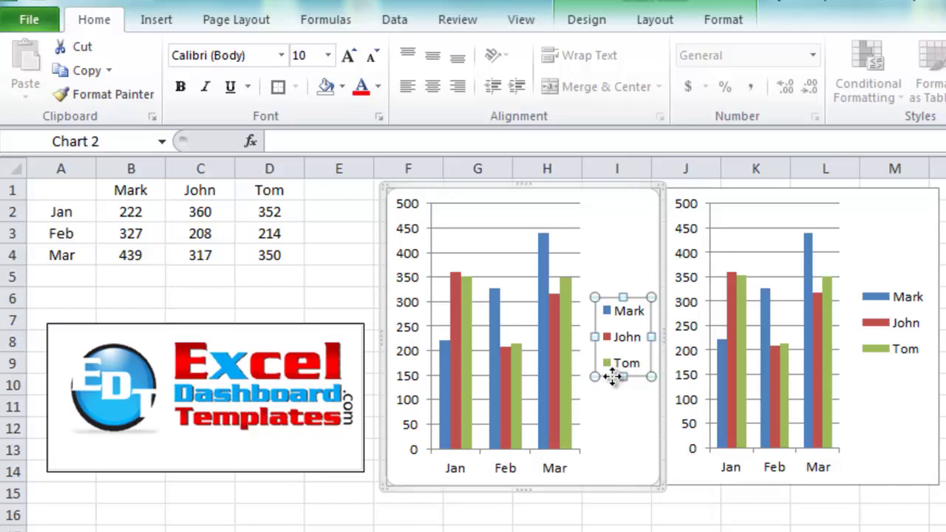
left_click(882, 372)
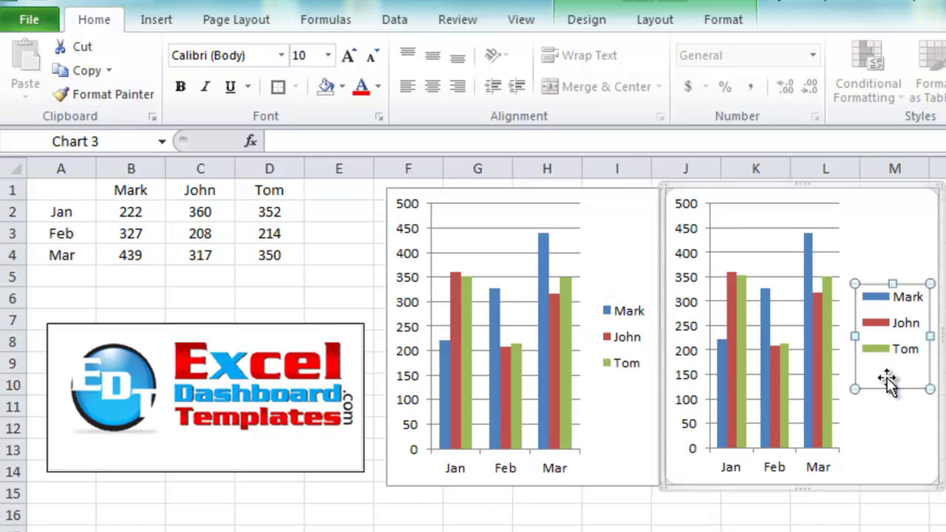
left_click(901, 439)
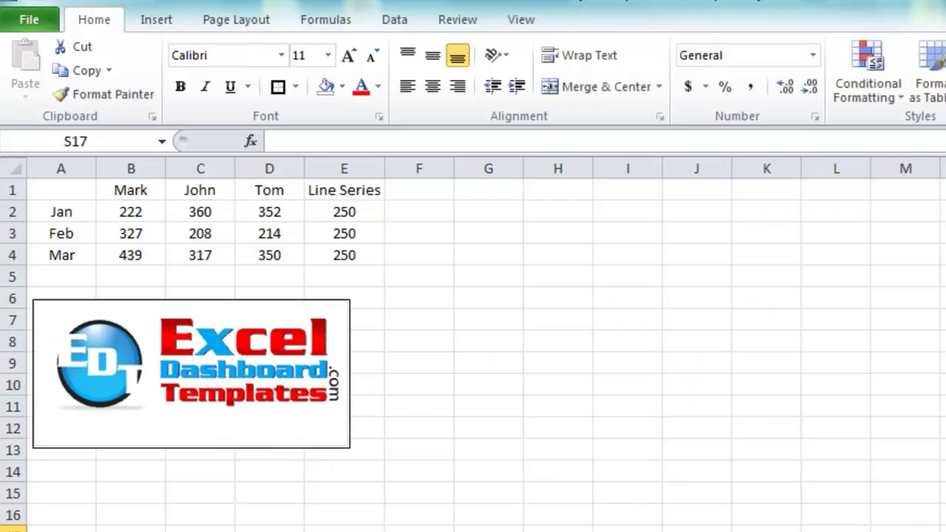
Check the Line Series column of 250s and select the full table A1:E4.
left_click(68, 209)
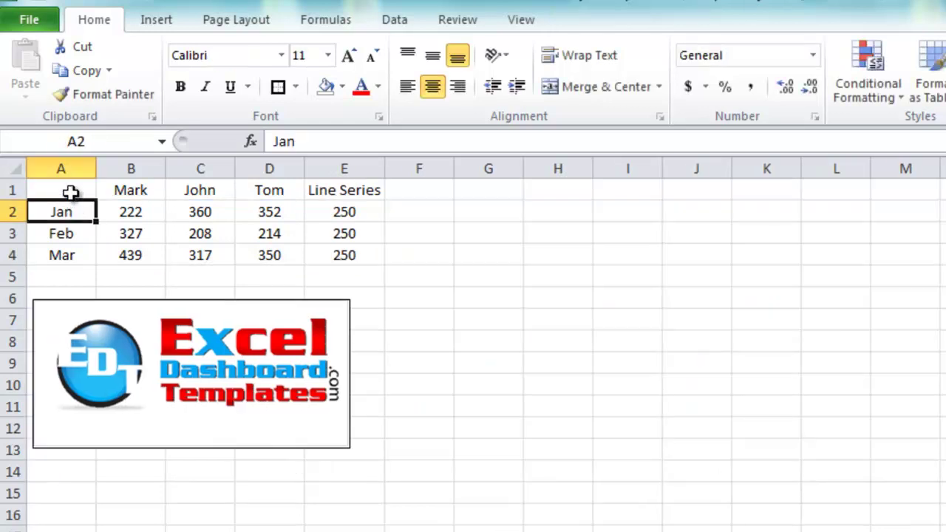
left_click(63, 188)
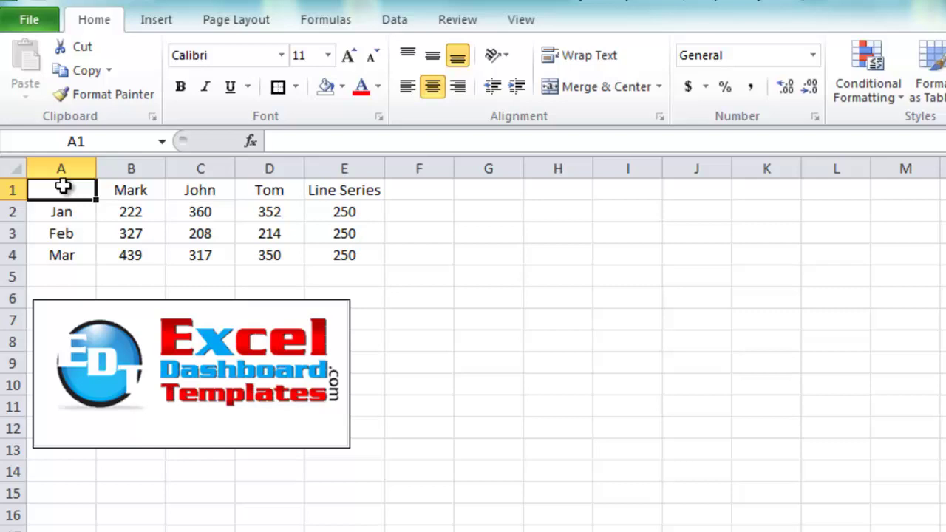
left_click_drag(62, 187, 254, 252)
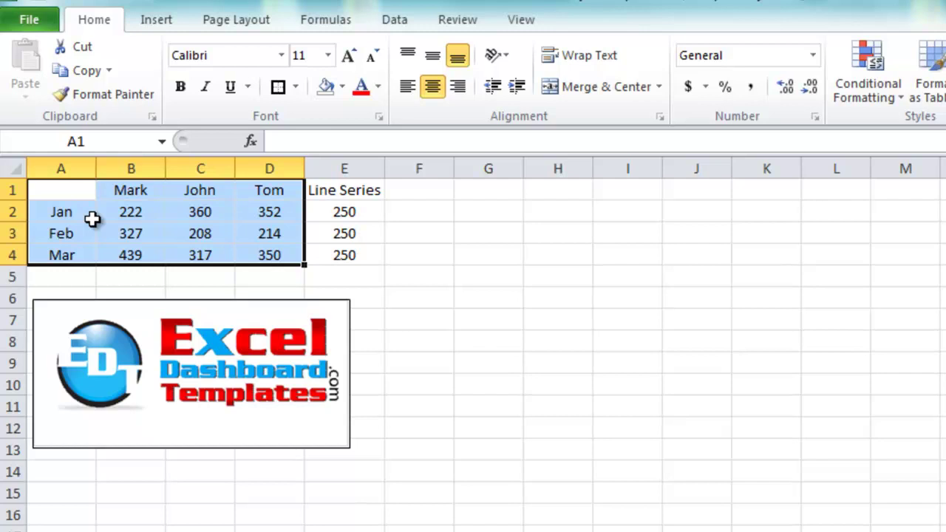
left_click(342, 208)
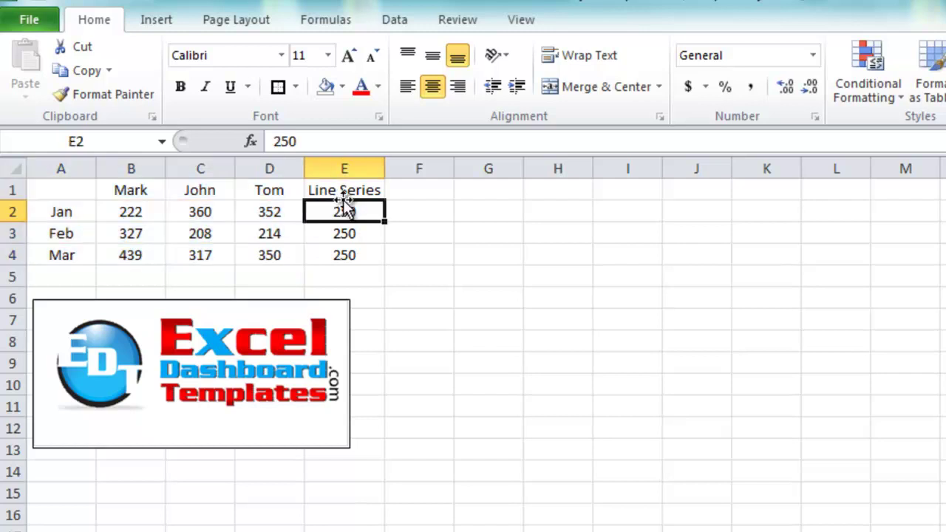
left_click_drag(347, 190, 384, 254)
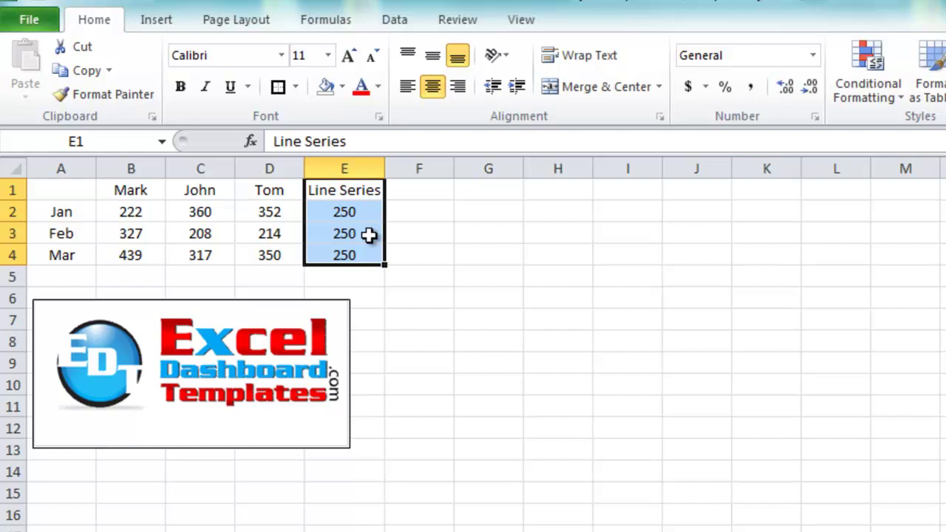
left_click_drag(368, 214, 367, 248)
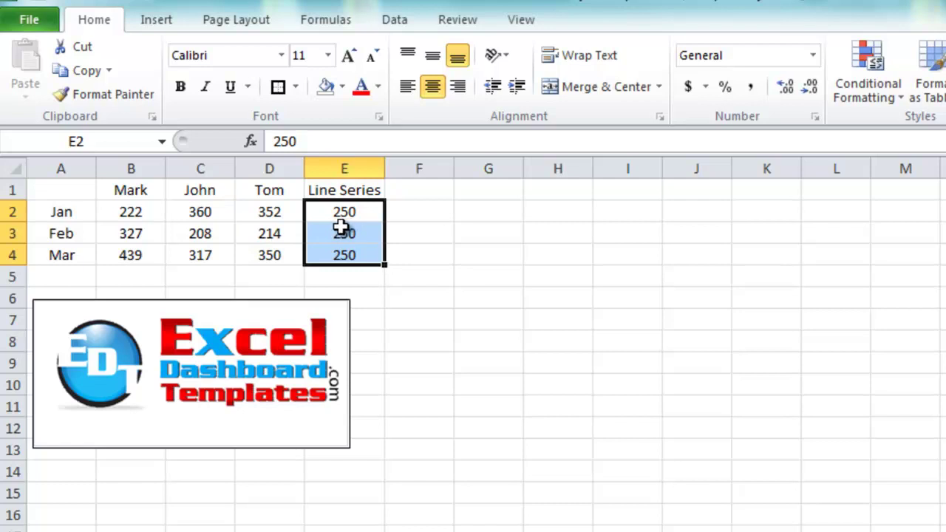
left_click(370, 191)
left_click_drag(81, 190, 330, 246)
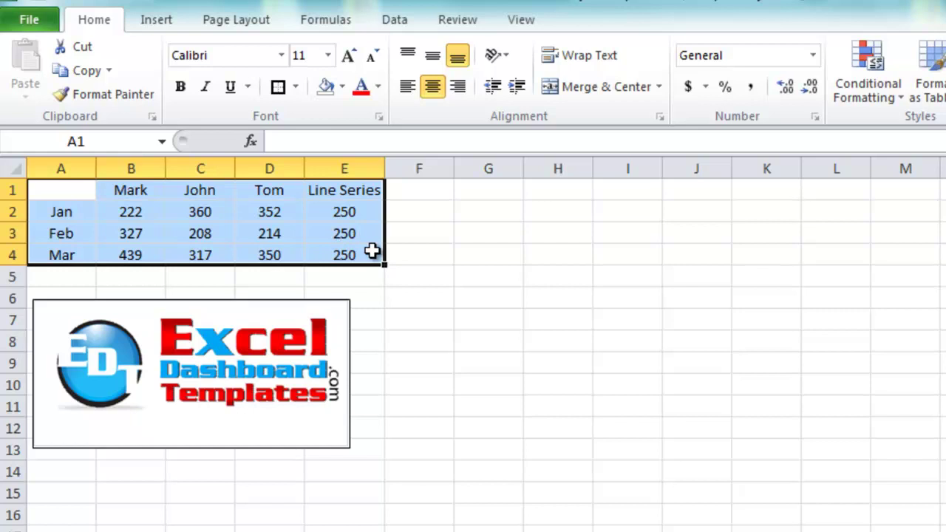
Insert a clustered column chart of A1:E4 beside the table with months on the horizontal axis.
left_click(168, 27)
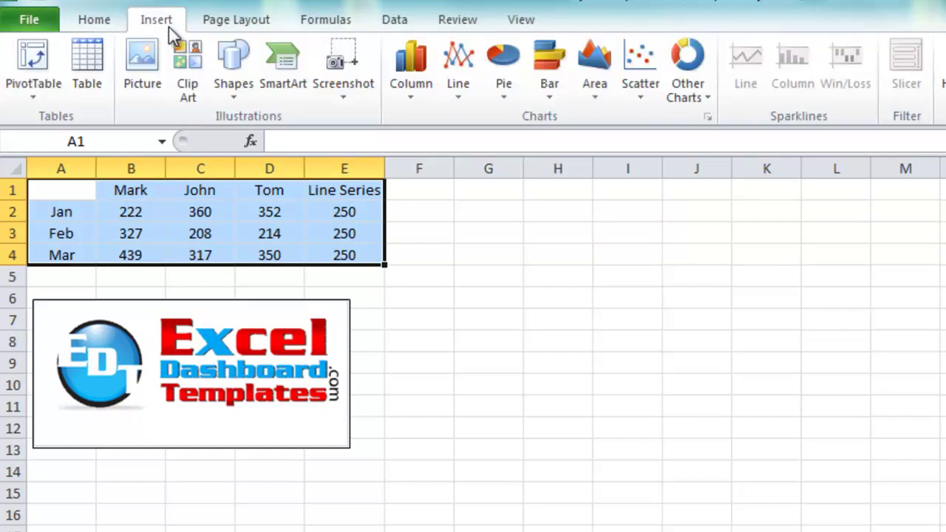
left_click(414, 84)
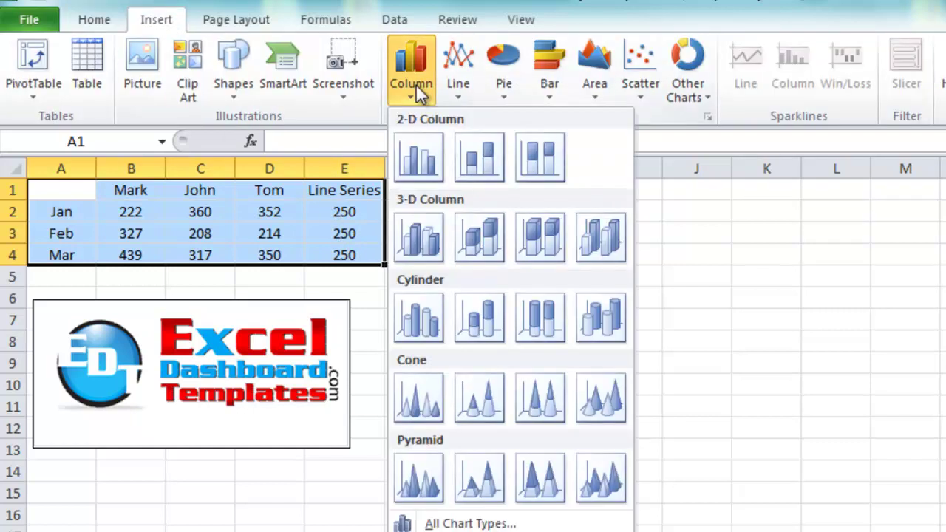
left_click(416, 144)
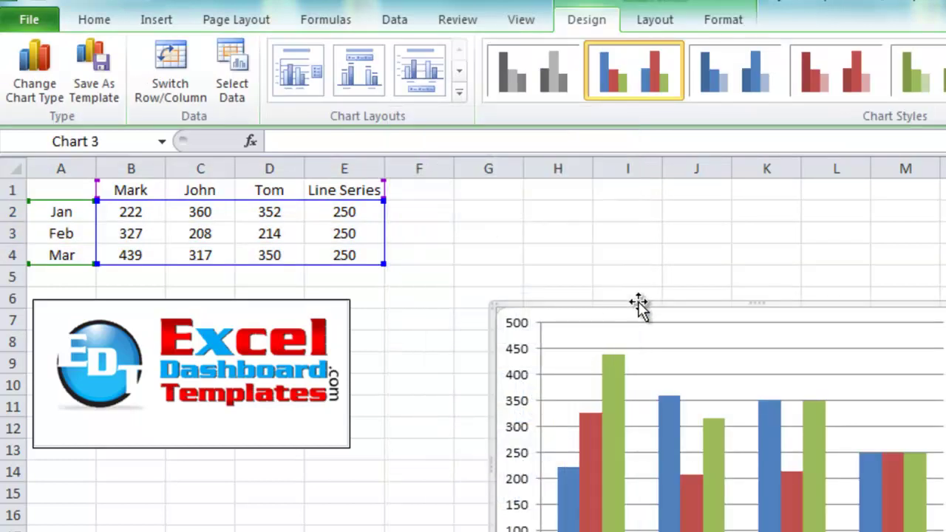
left_click_drag(637, 305, 540, 185)
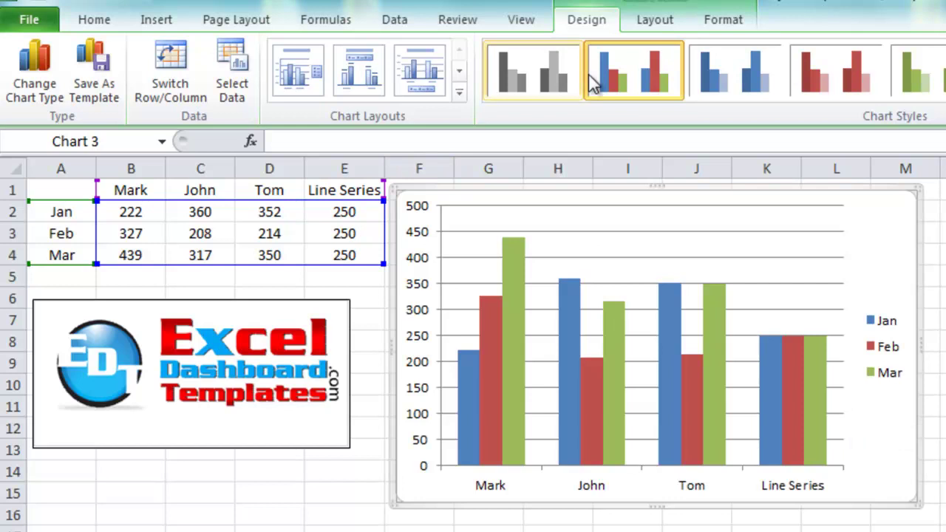
left_click(188, 83)
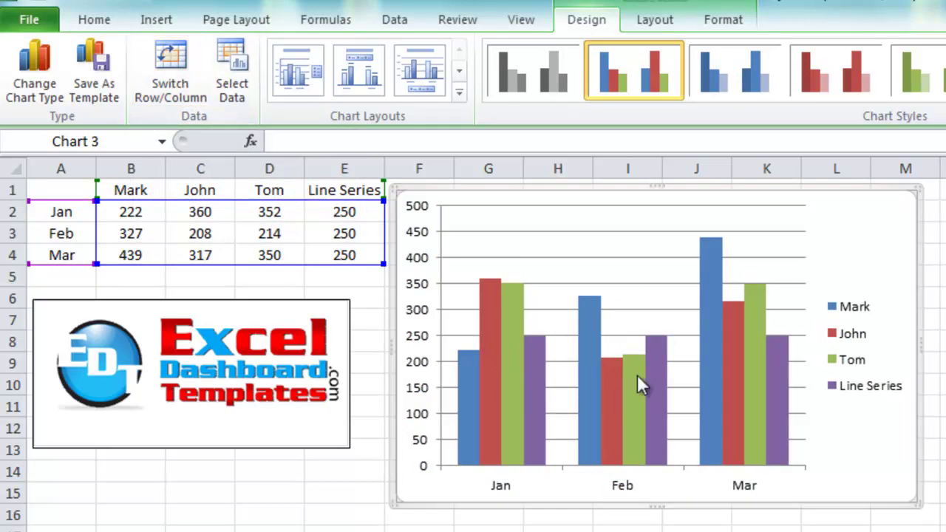
Select the chart legend, then the purple Line Series bars.
left_click(867, 394)
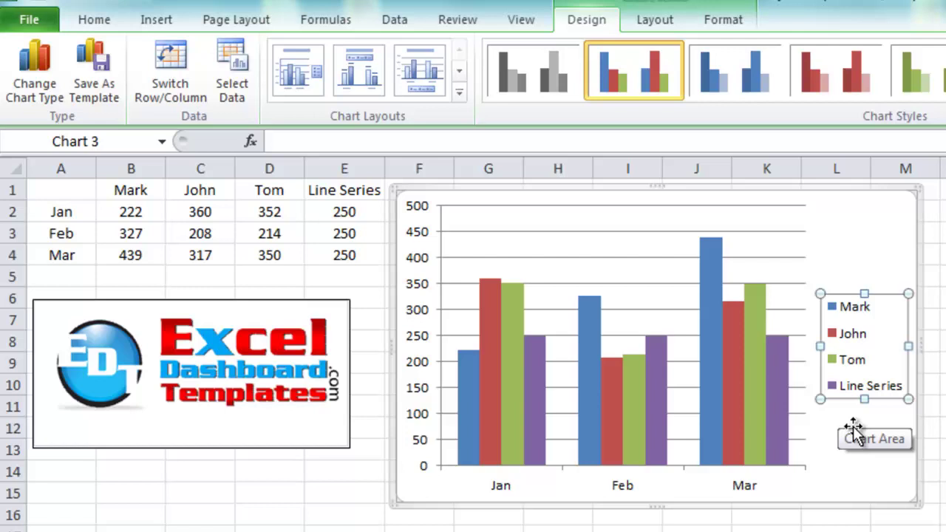
left_click(531, 397)
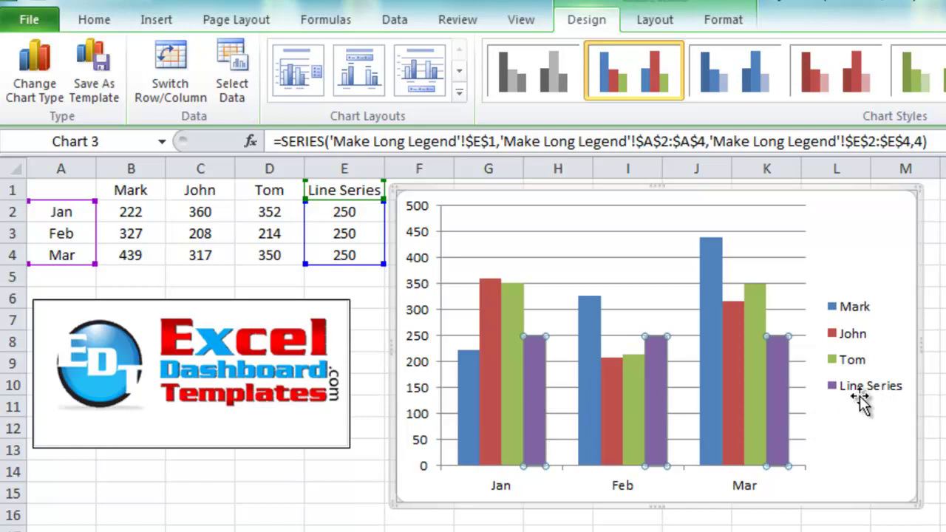
mouse_move(537, 399)
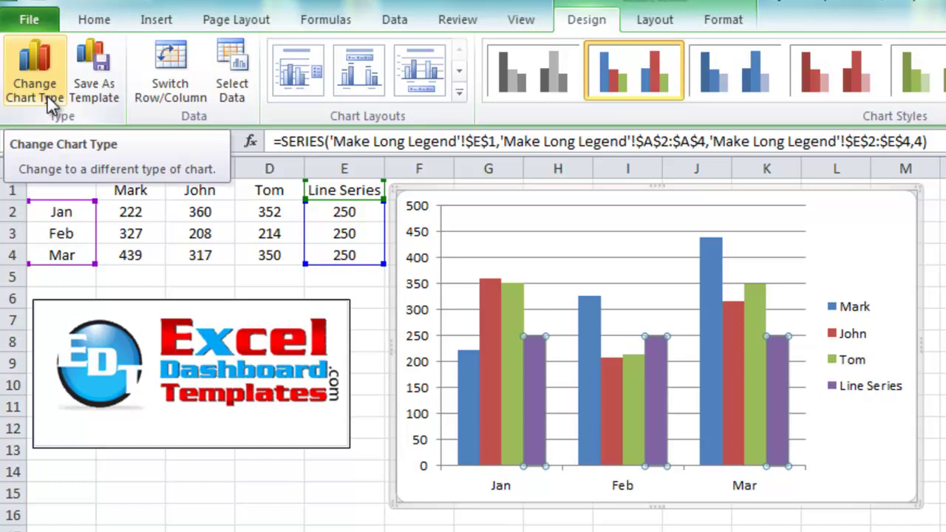
Change the Line Series chart type to a plain line chart.
right_click(532, 378)
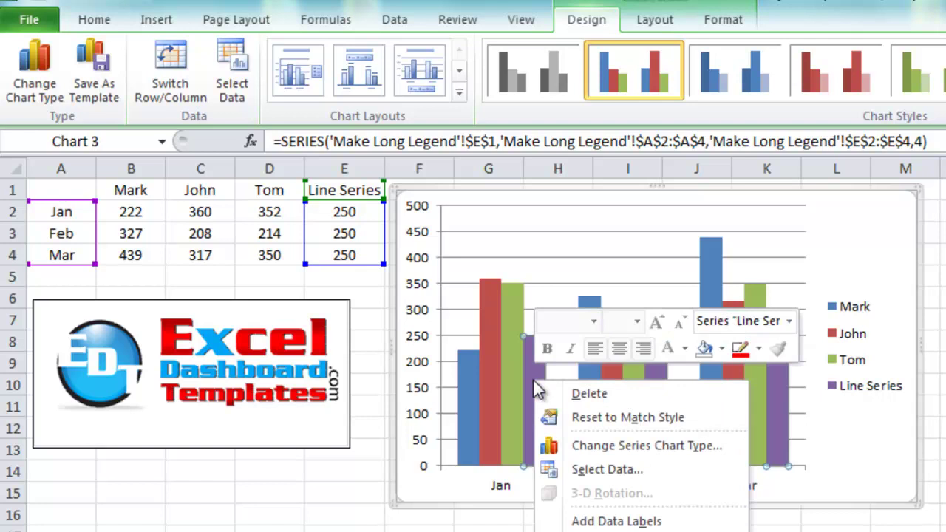
left_click(706, 446)
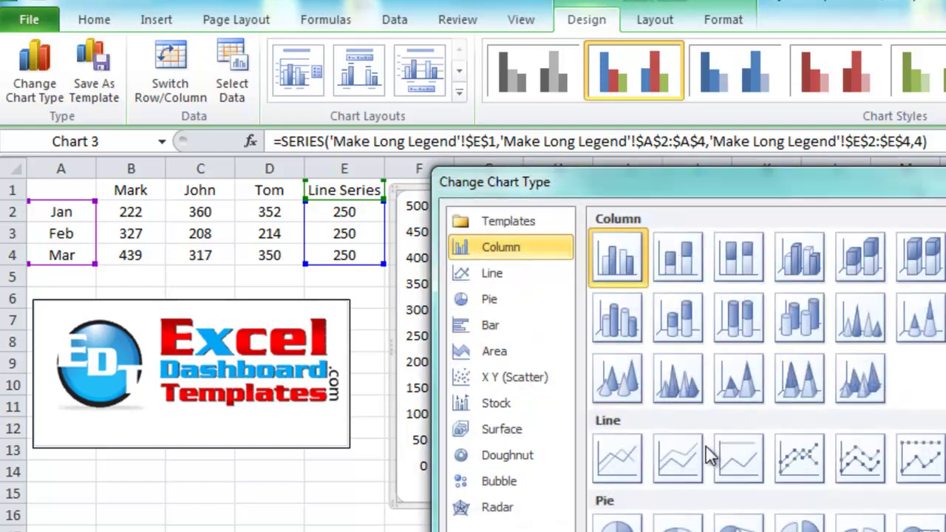
left_click(548, 271)
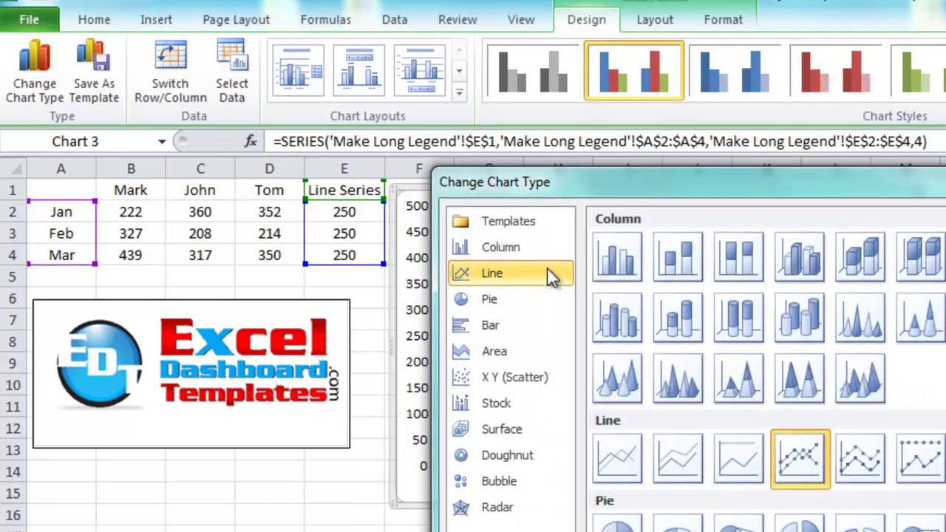
left_click(605, 448)
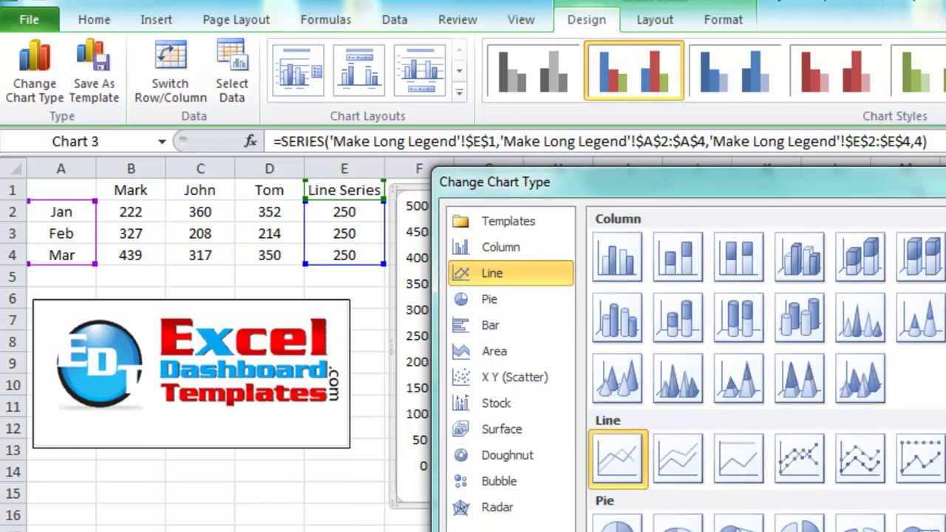
key("Return")
left_click(554, 342)
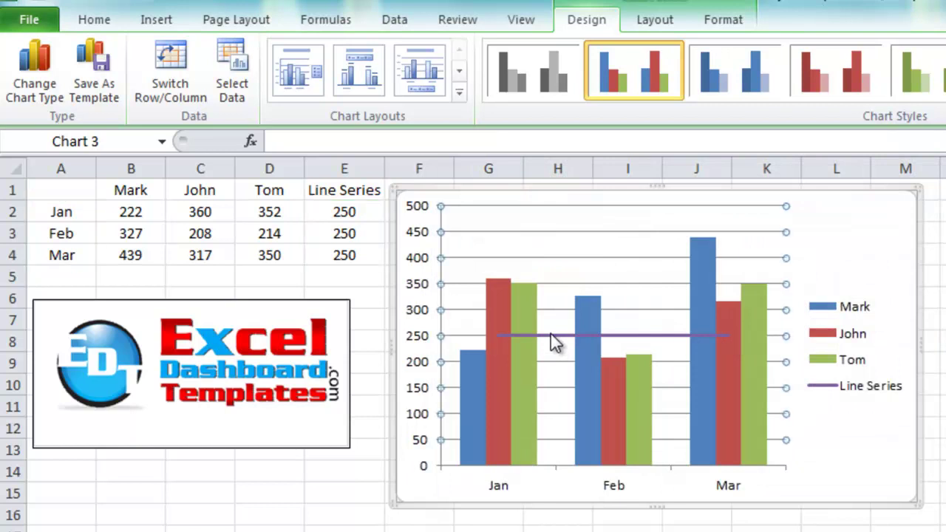
left_click(559, 339)
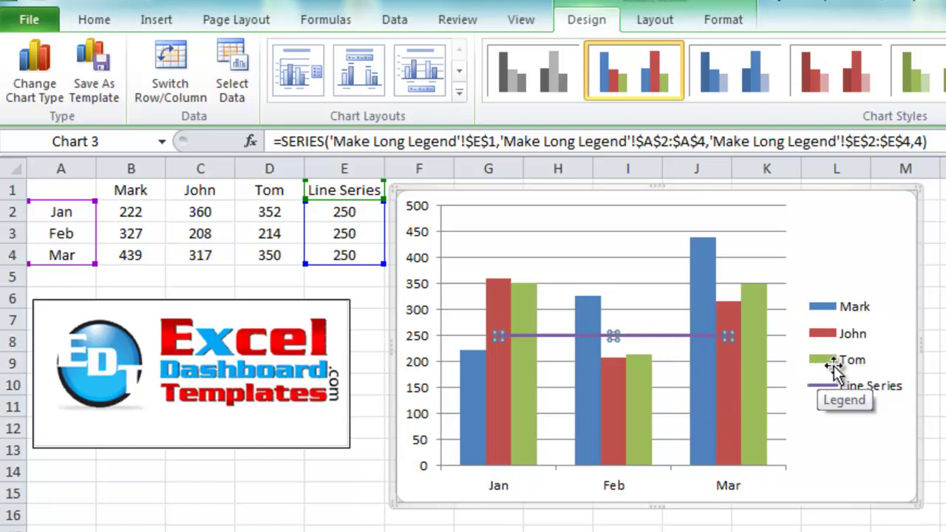
left_click(877, 353)
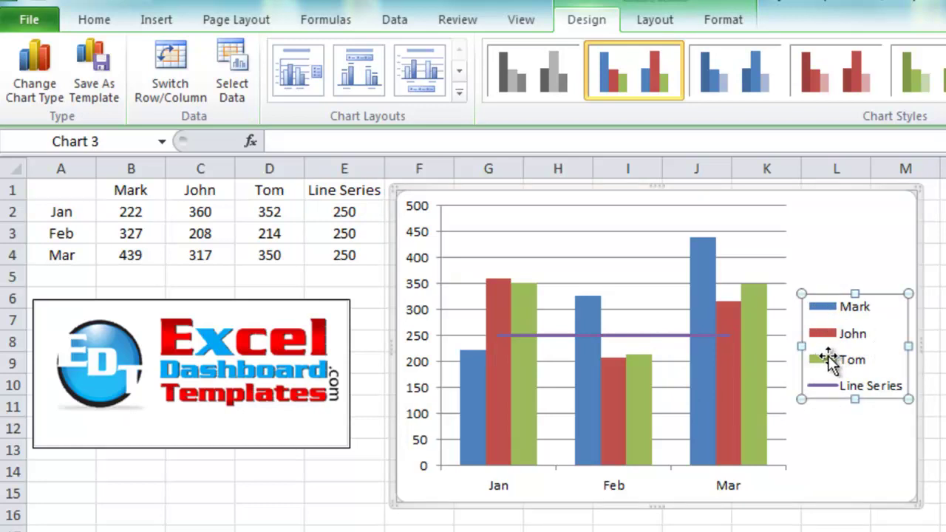
left_click(883, 396)
key("Delete")
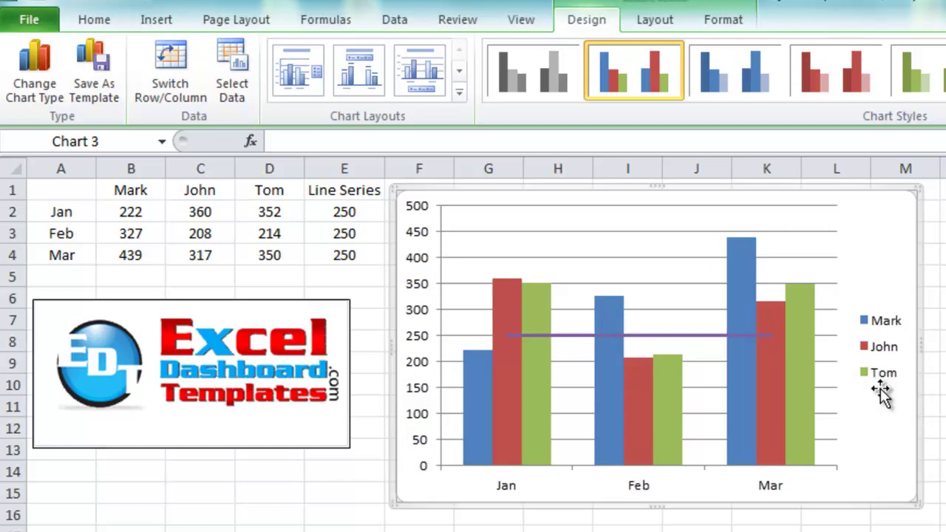
left_click(873, 322)
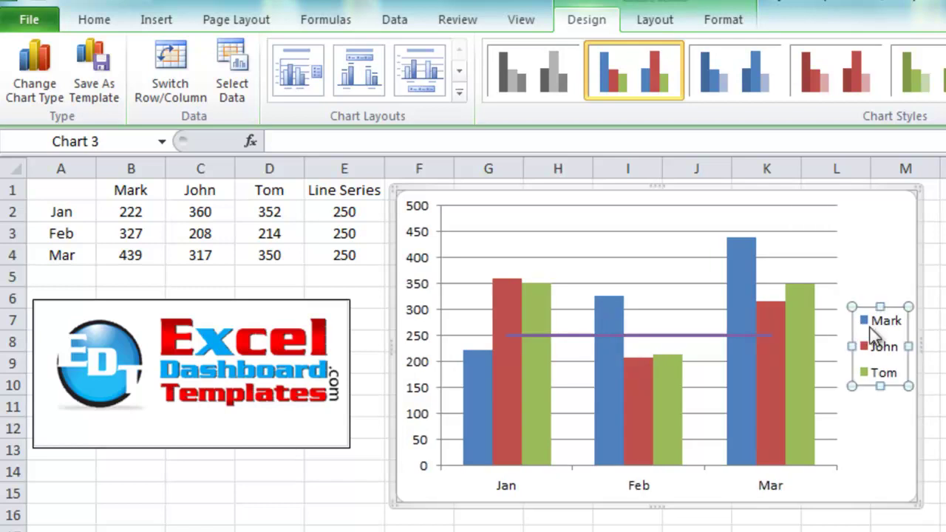
key("ctrl+z")
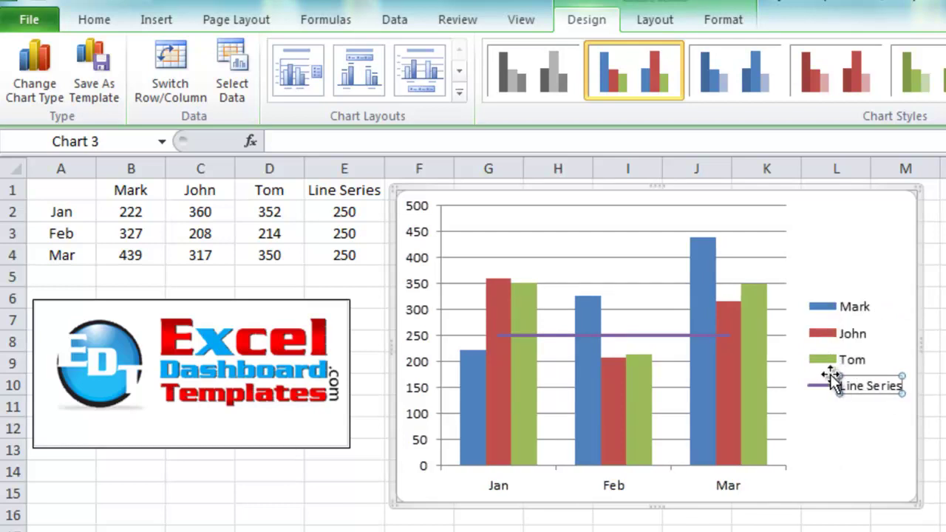
left_click(656, 337)
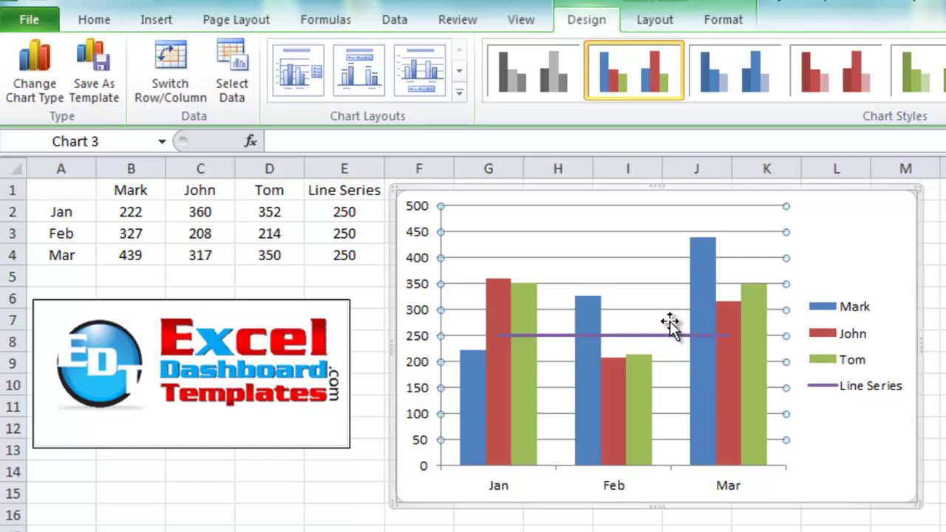
key("Down")
key("Up")
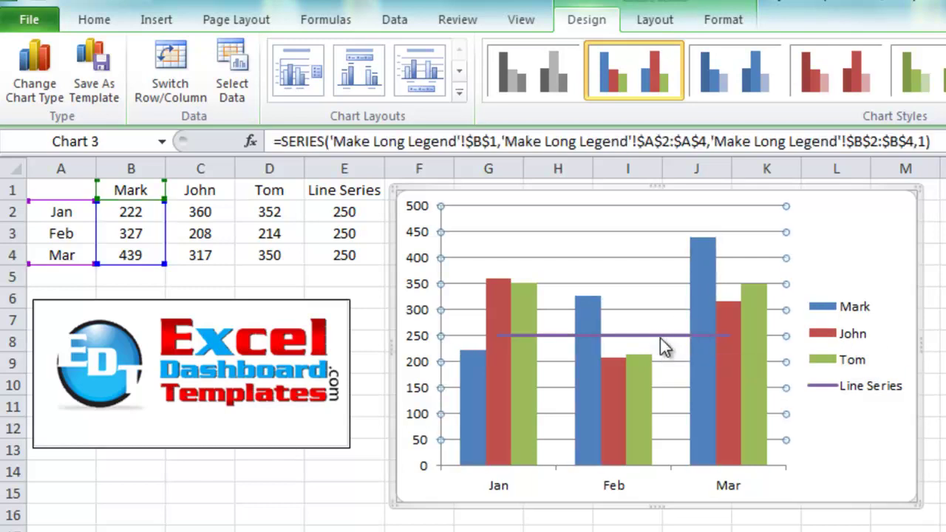
left_click(588, 358)
key("Up")
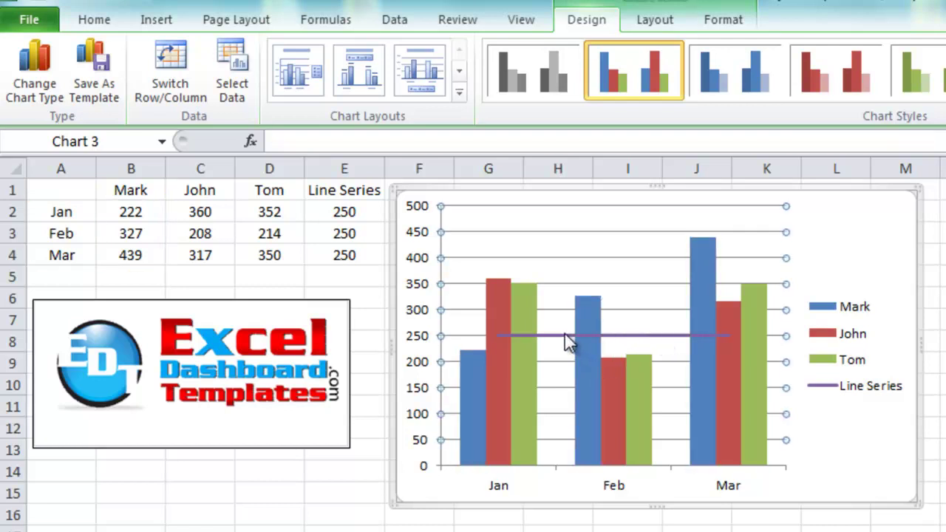
left_click(582, 357)
key("Up")
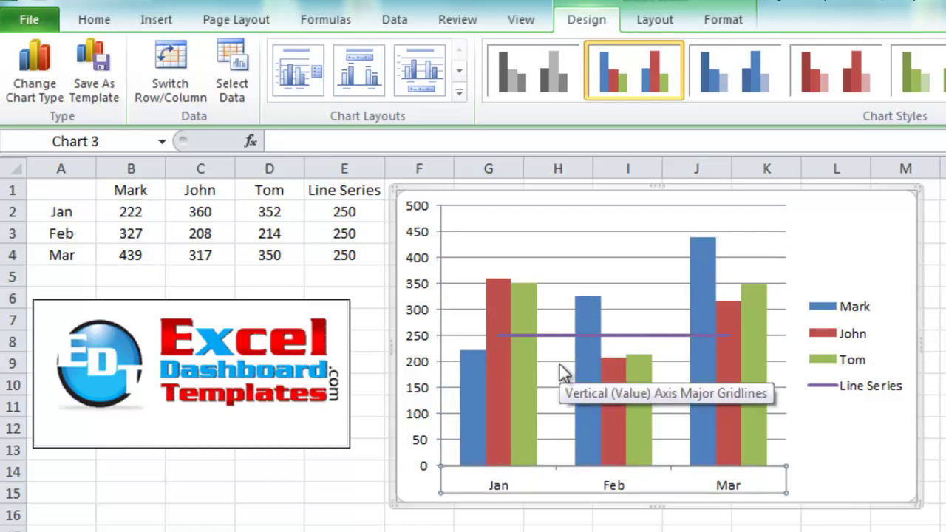
Give the Line Series a solid line coloured White, Background 1.
key("Down")
key("Down")
key("Down")
key("Down")
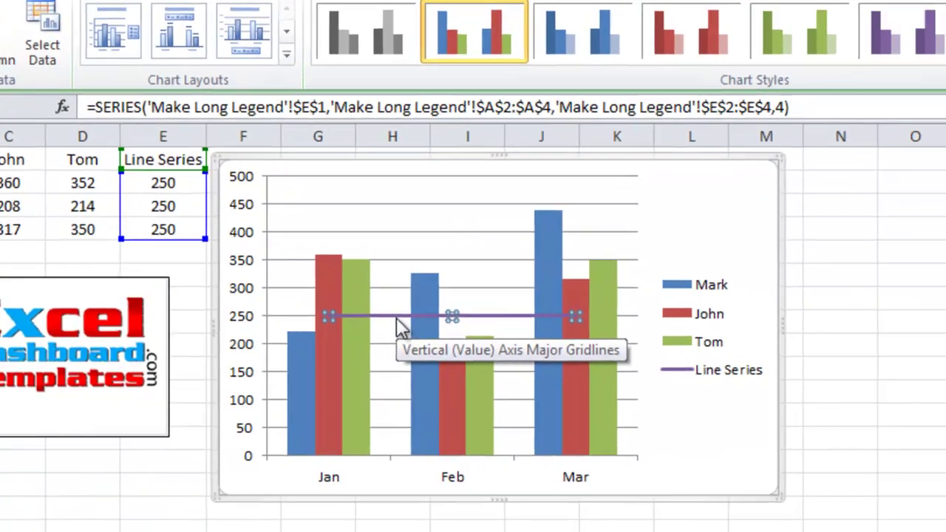
key("ctrl+1")
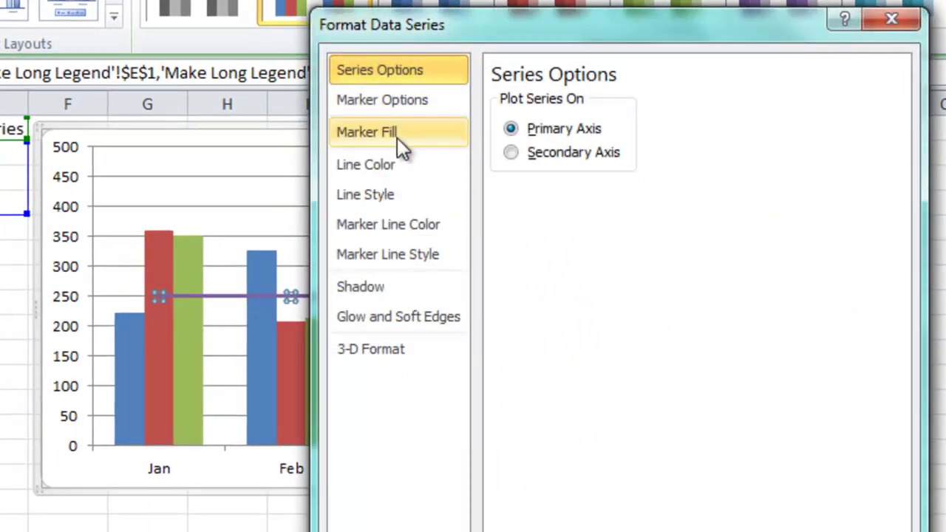
left_click(376, 164)
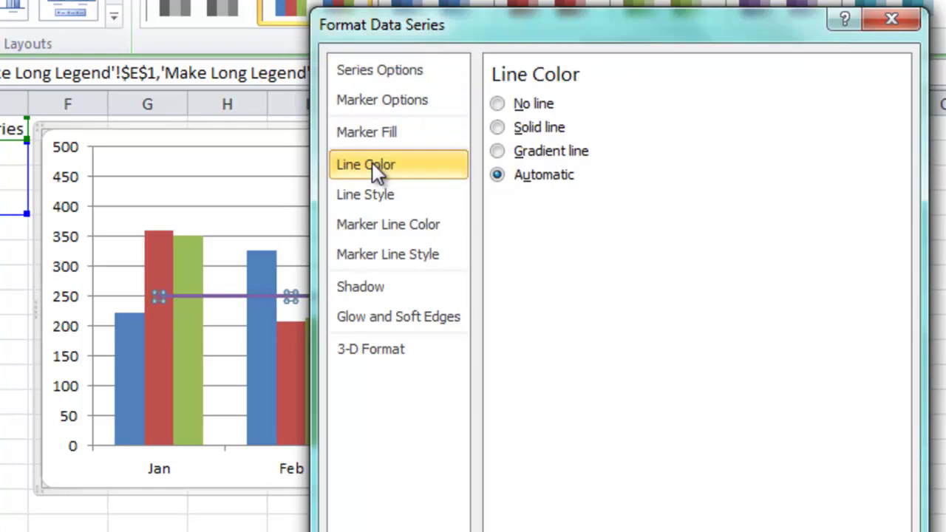
left_click(499, 128)
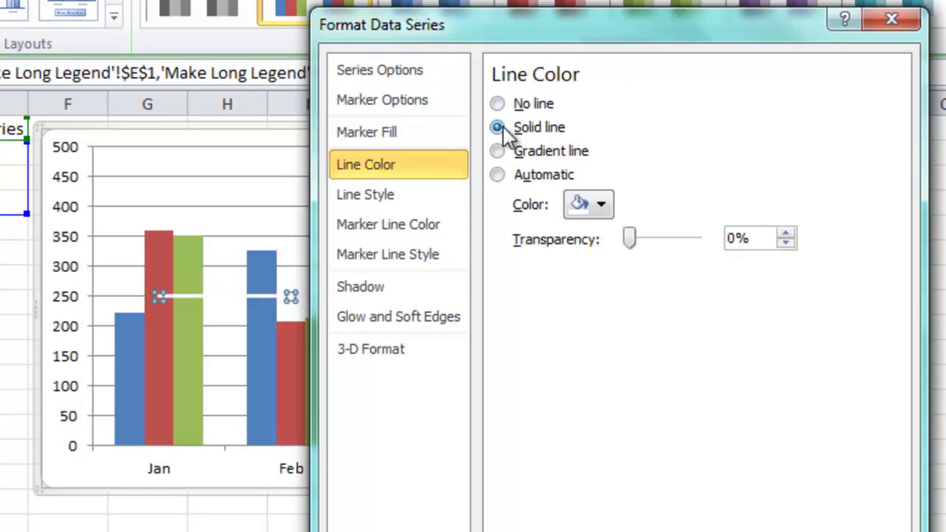
left_click(593, 207)
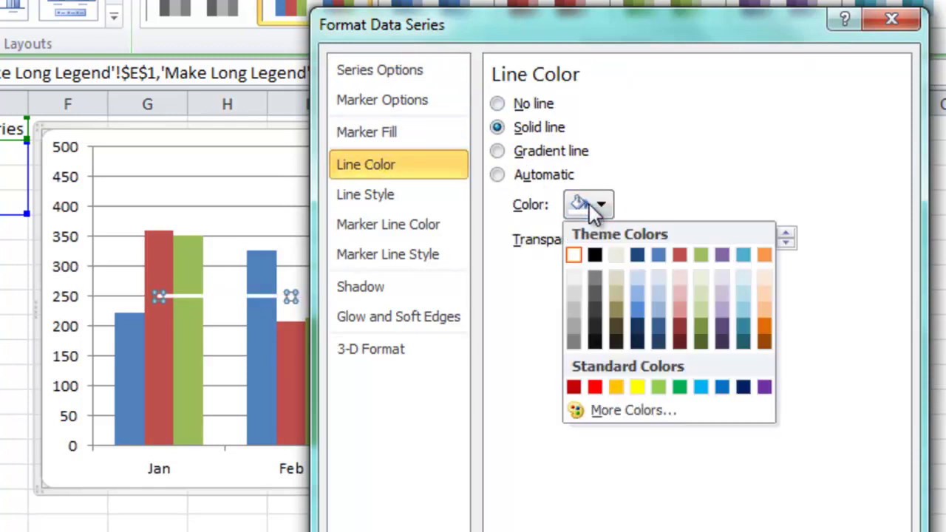
left_click(574, 253)
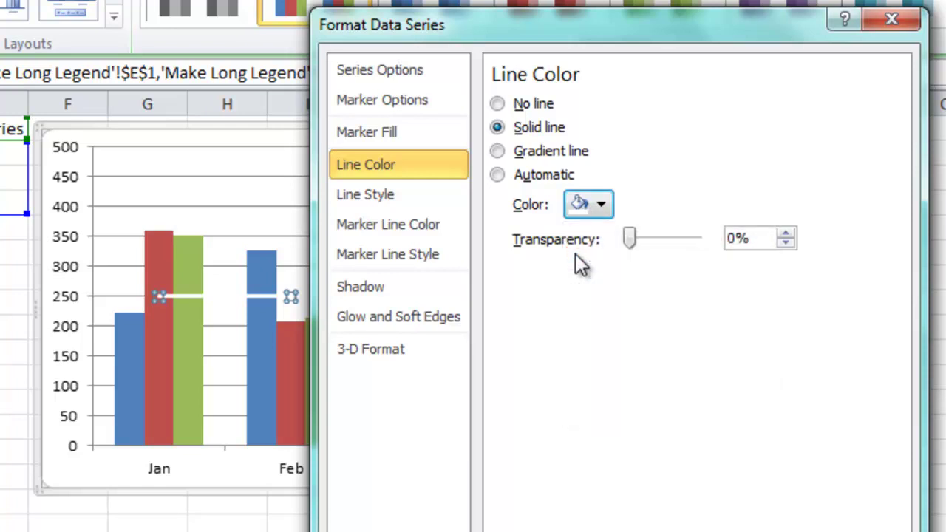
key("Escape")
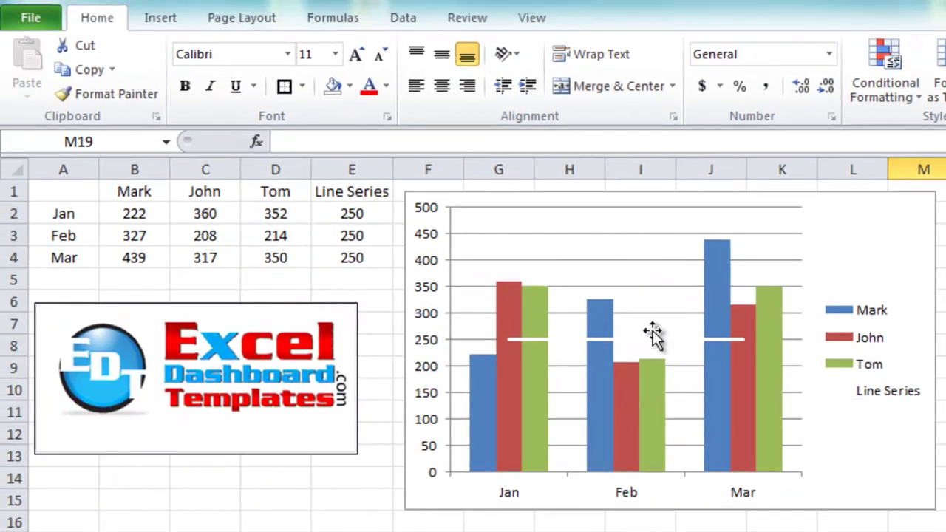
left_click(724, 340)
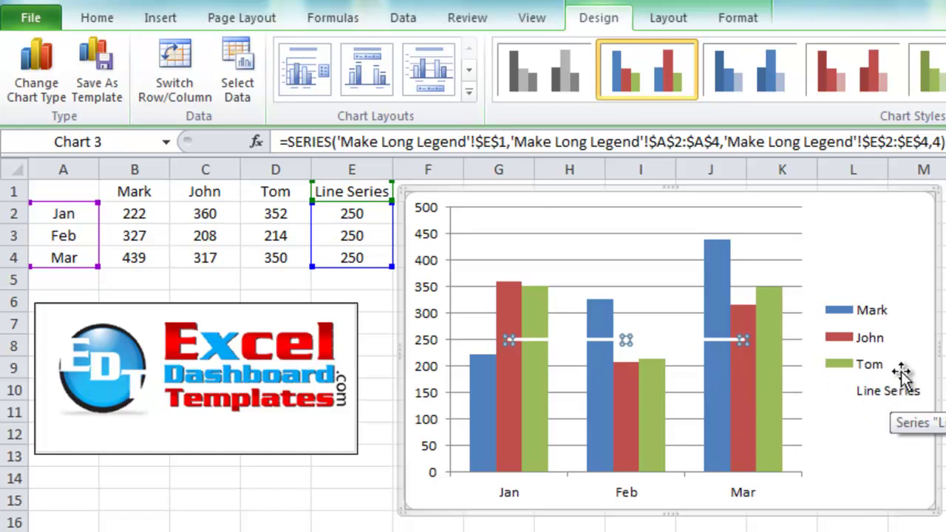
Clear the 250 values in E2:E4 and the 'Line Series' header in E1.
left_click(355, 192)
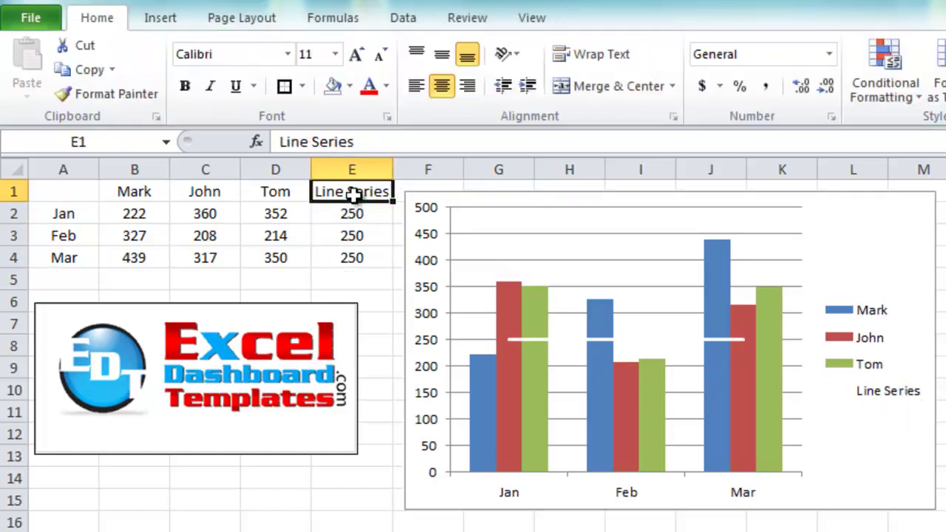
key("Down")
key("shift+Down")
key("shift+Down")
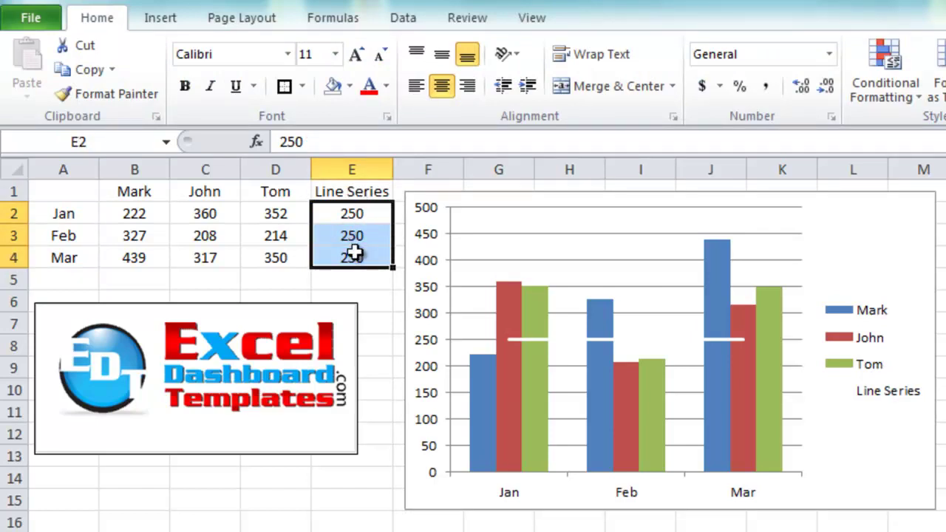
key("Delete")
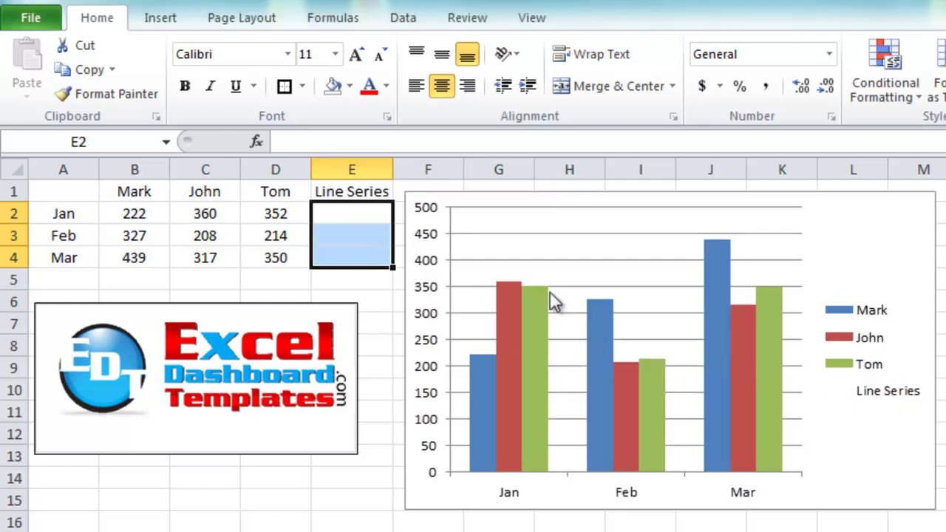
left_click(367, 192)
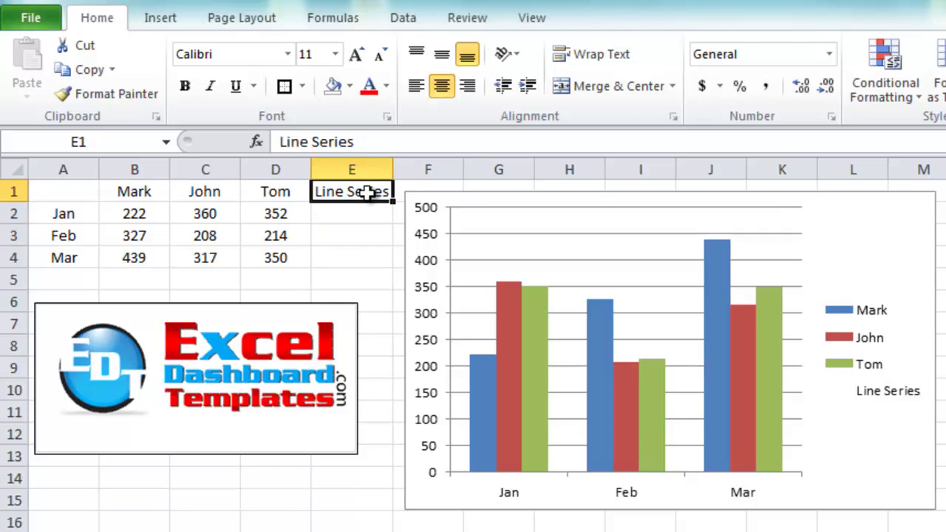
key("Delete")
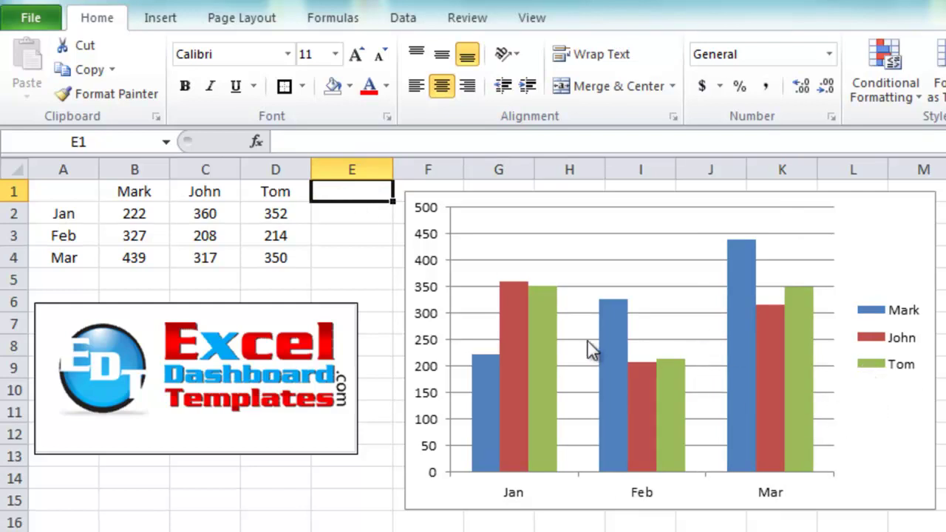
left_click(888, 393)
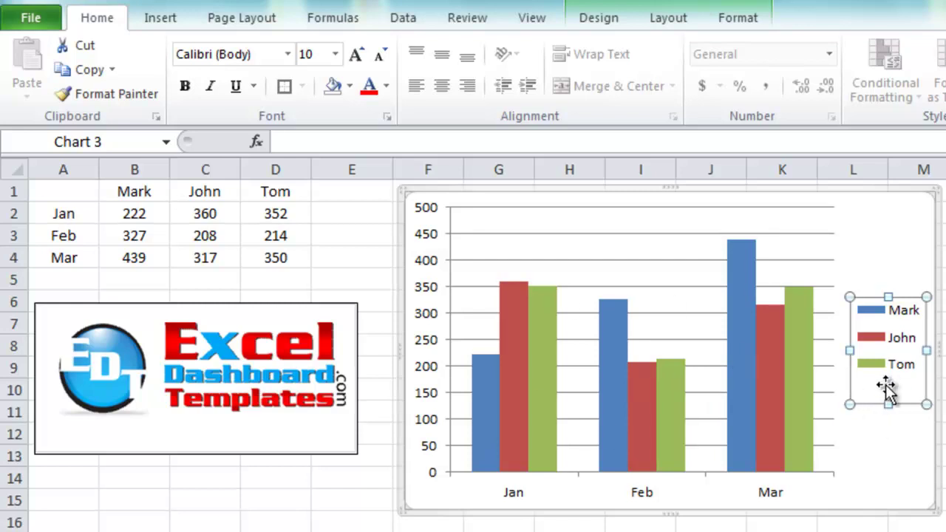
left_click(886, 492)
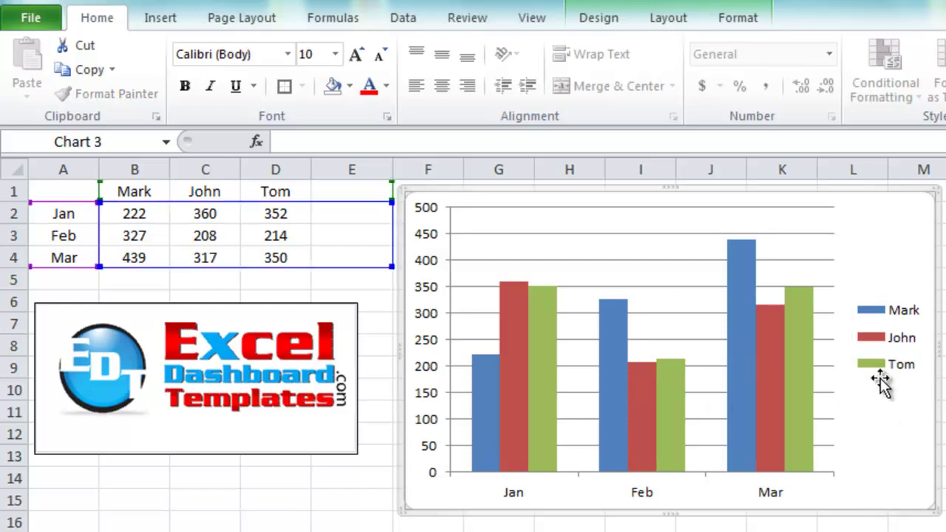